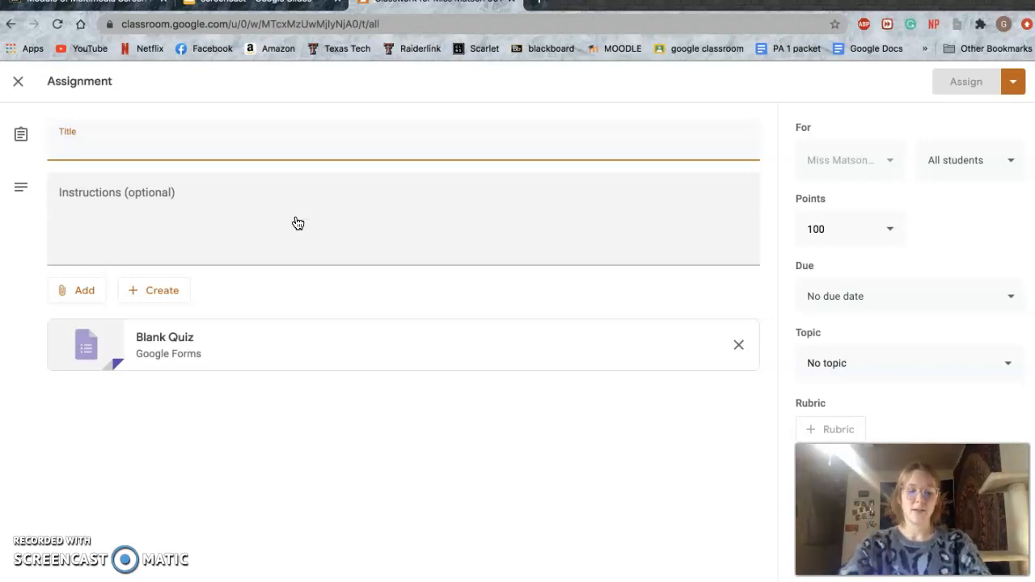
Step: Title the assignment "Addition" and enter the instructions "Open the google form below."
{"action": "left_click", "coordinate": [281, 207]}
{"action": "left_click", "coordinate": [149, 140]}
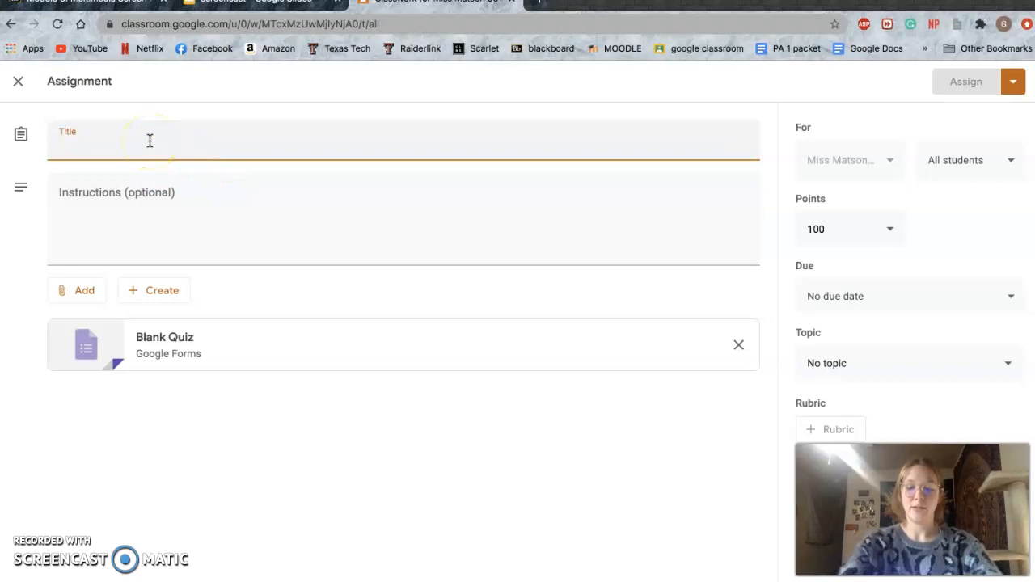
{"action": "type", "text": "Addition"}
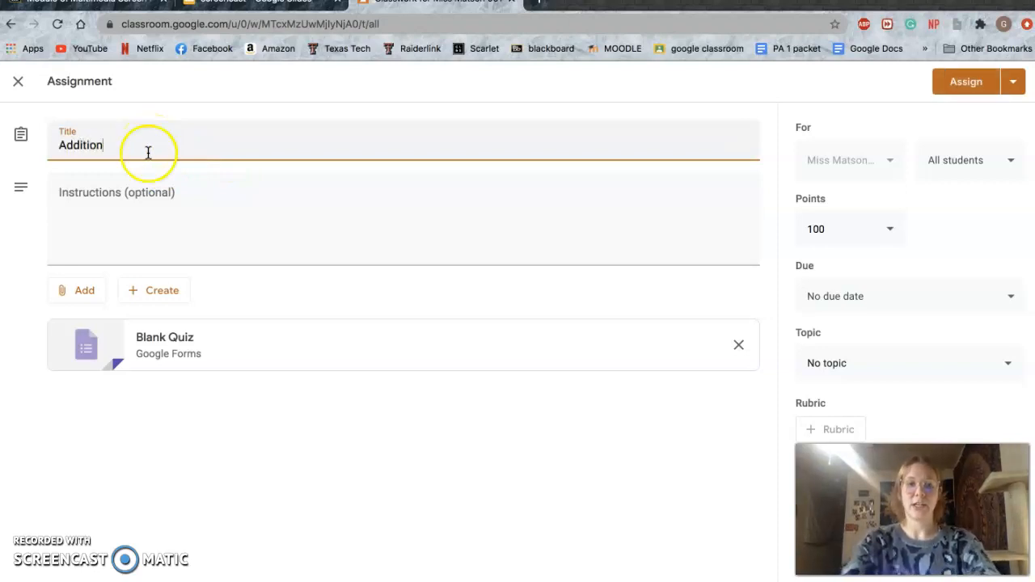
{"action": "left_click", "coordinate": [136, 194]}
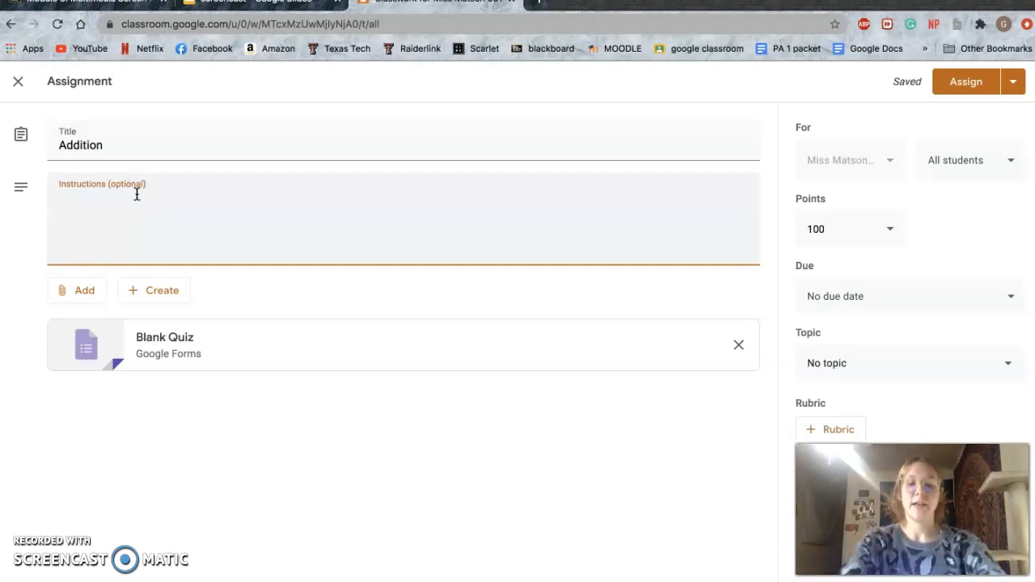
{"action": "type", "text": "Open the googl"}
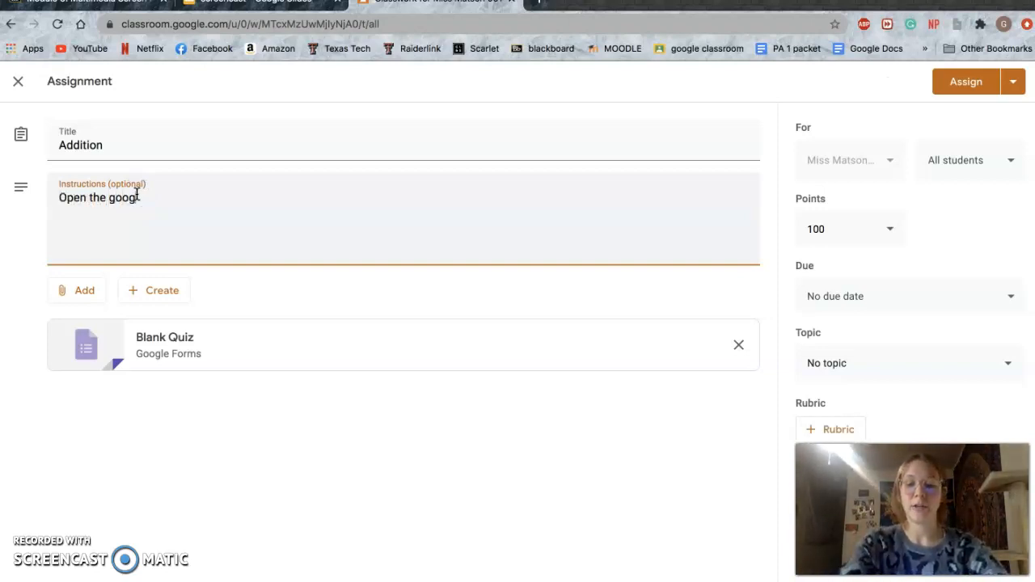
{"action": "type", "text": "e form below."}
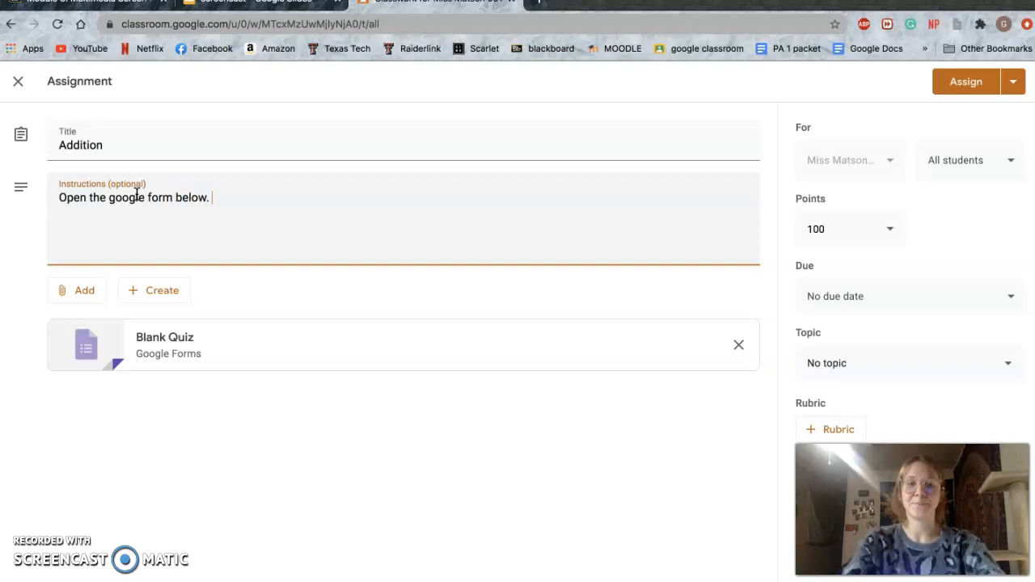
{"action": "left_click", "coordinate": [145, 238]}
Step: Open the attached Blank Quiz form and rename its file as "addition"
{"action": "left_click", "coordinate": [149, 346]}
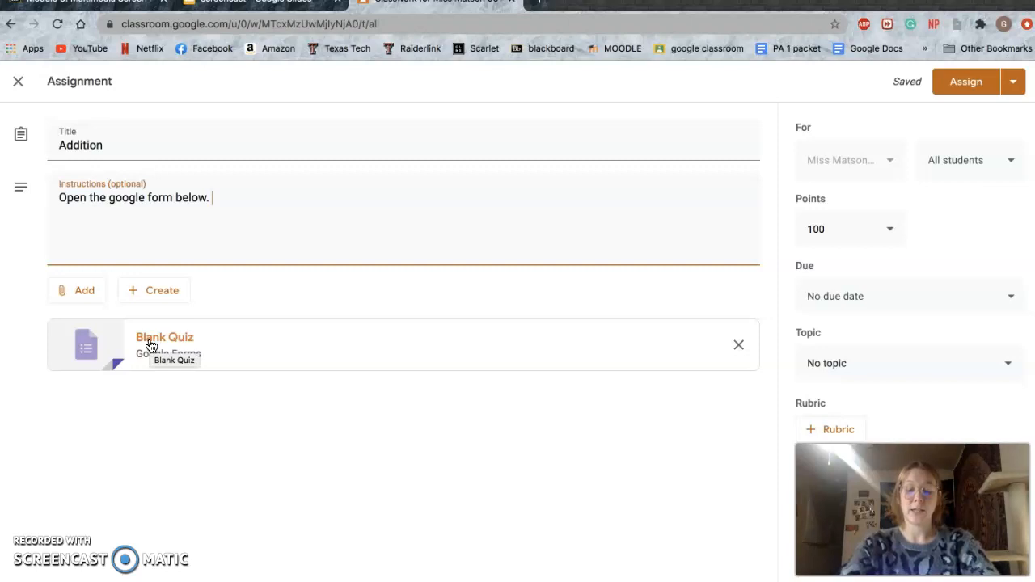
{"action": "left_click", "coordinate": [151, 345]}
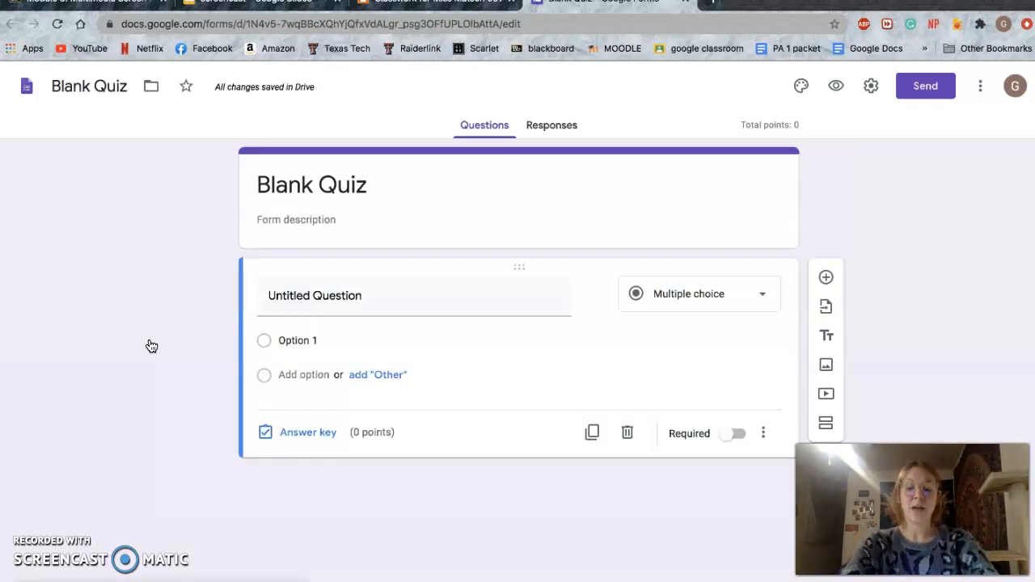
{"action": "left_click", "coordinate": [93, 84]}
{"action": "left_click_drag", "start_coordinate": [125, 85], "coordinate": [53, 84]}
{"action": "type", "text": "addition"}
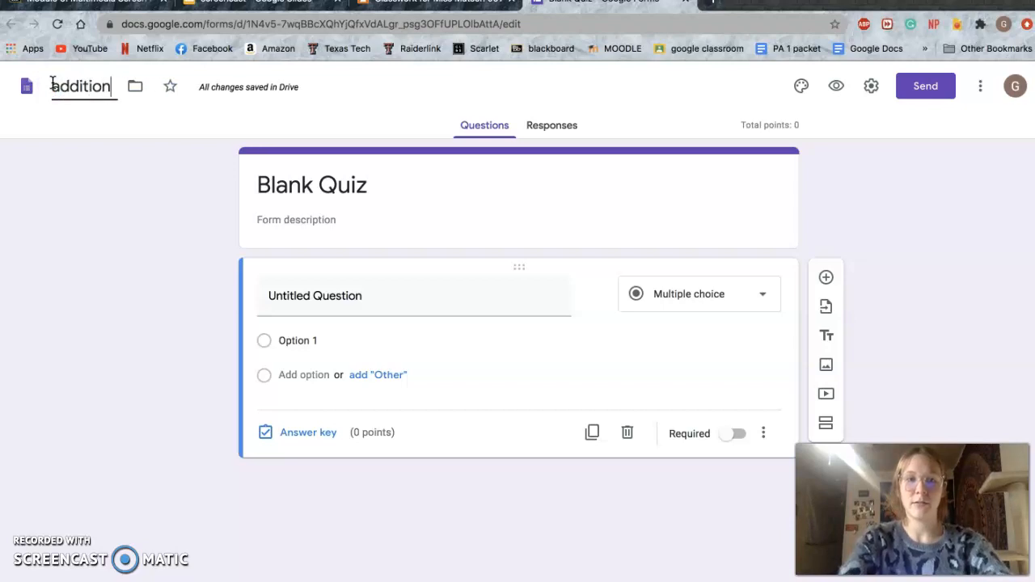
Step: Change the form's heading to "Addition" and enter the description "Answer the question below."
{"action": "left_click", "coordinate": [262, 157]}
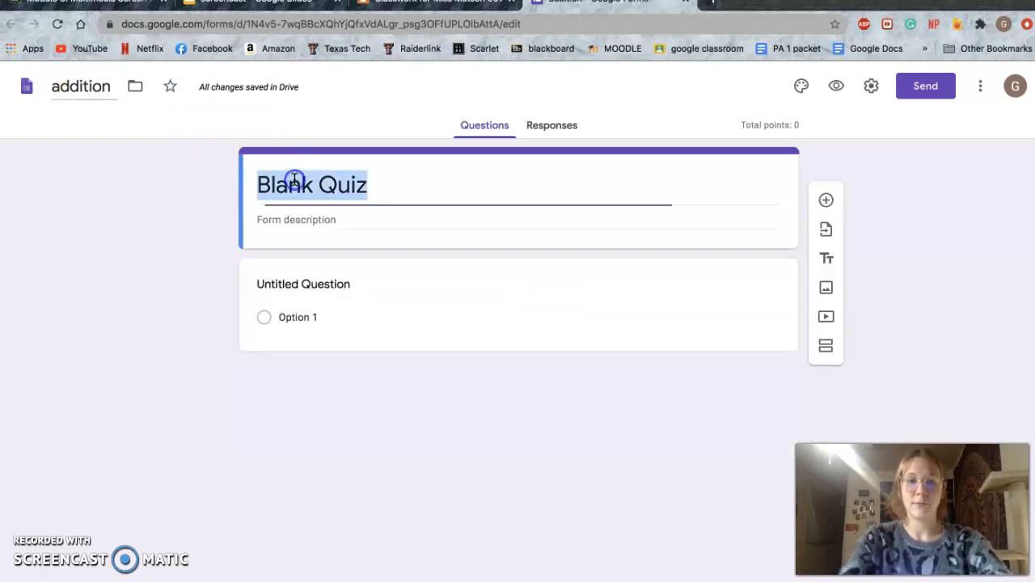
{"action": "type", "text": "Addition"}
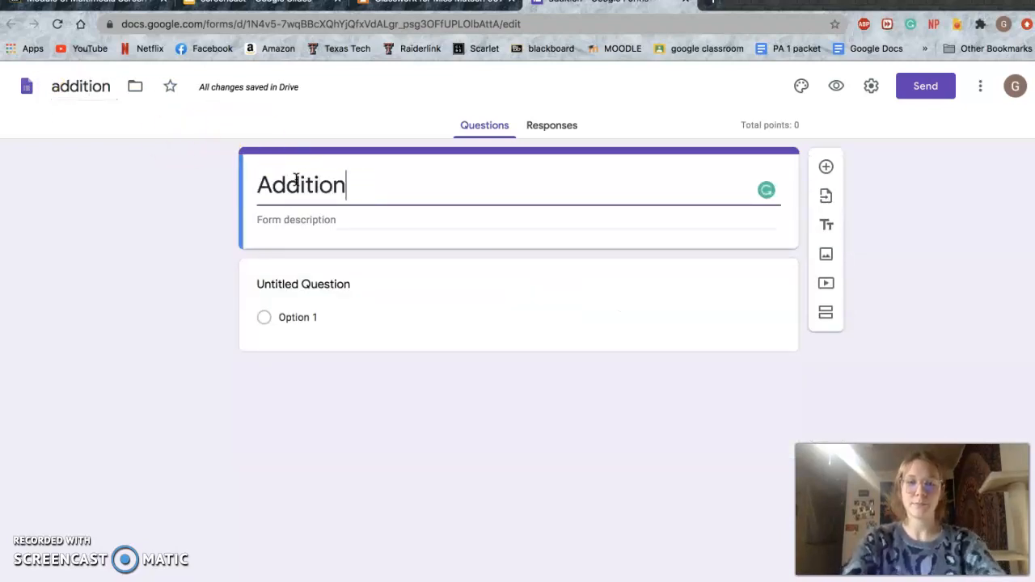
{"action": "left_click", "coordinate": [351, 219]}
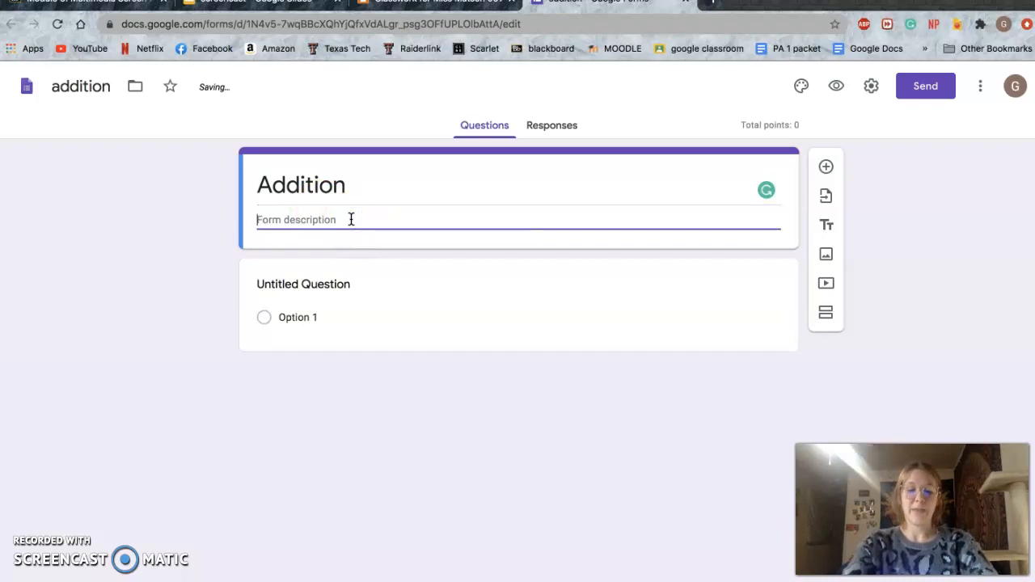
{"action": "type", "text": "Answer the "}
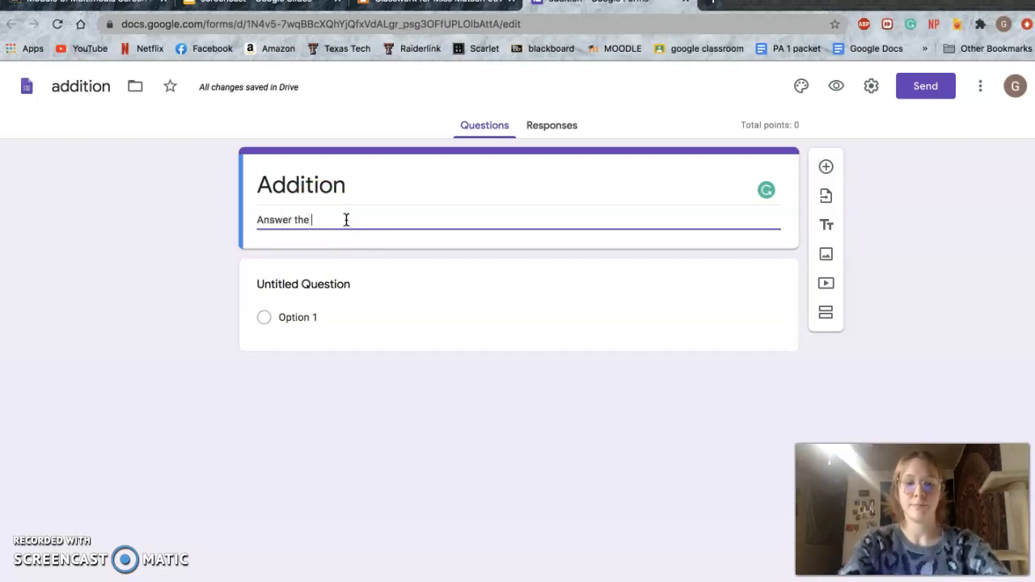
{"action": "type", "text": "question below."}
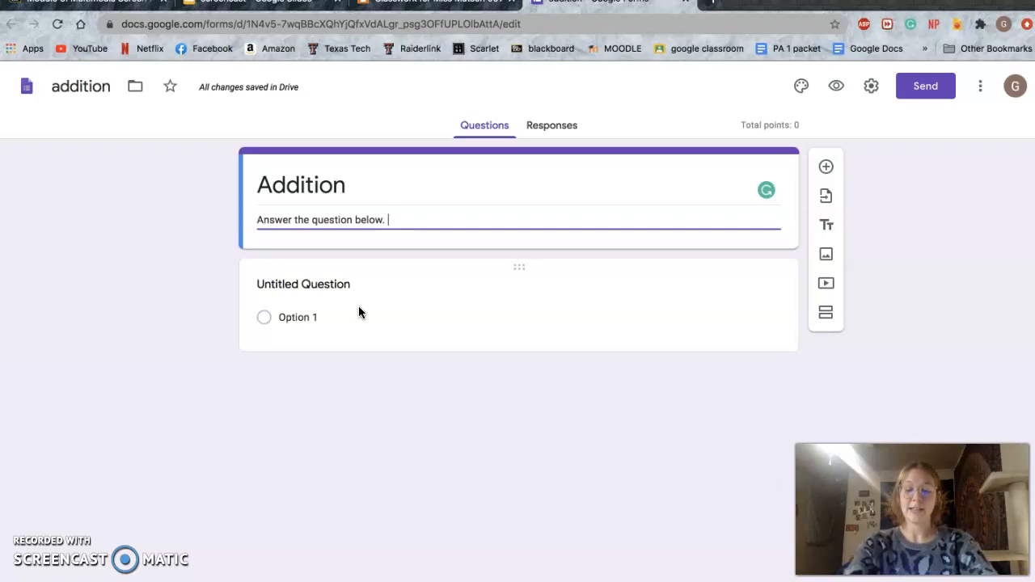
Step: Keep the untitled question as Multiple choice and enter "3+3=?" as its question text
{"action": "left_click", "coordinate": [407, 299]}
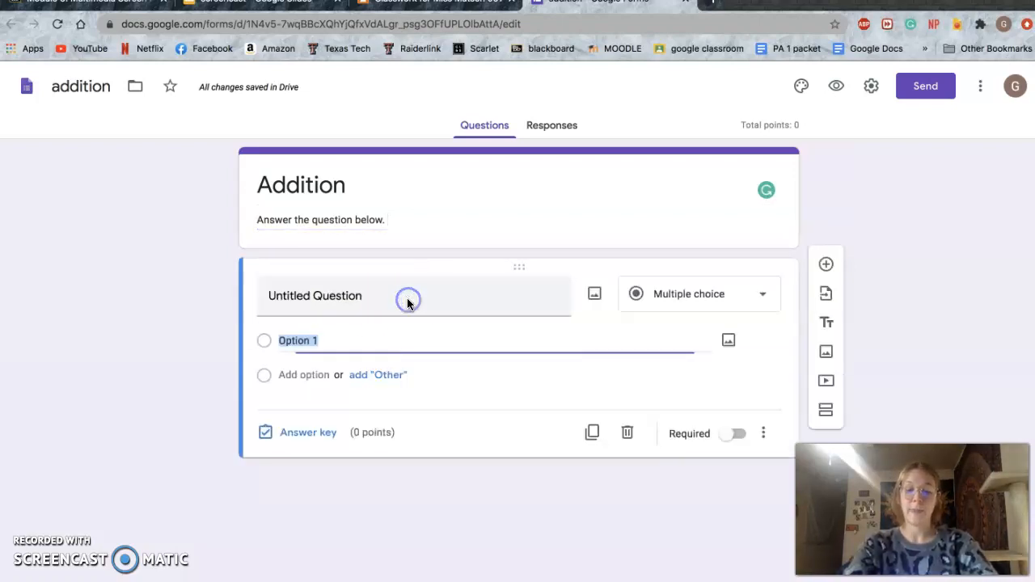
{"action": "left_click", "coordinate": [750, 294]}
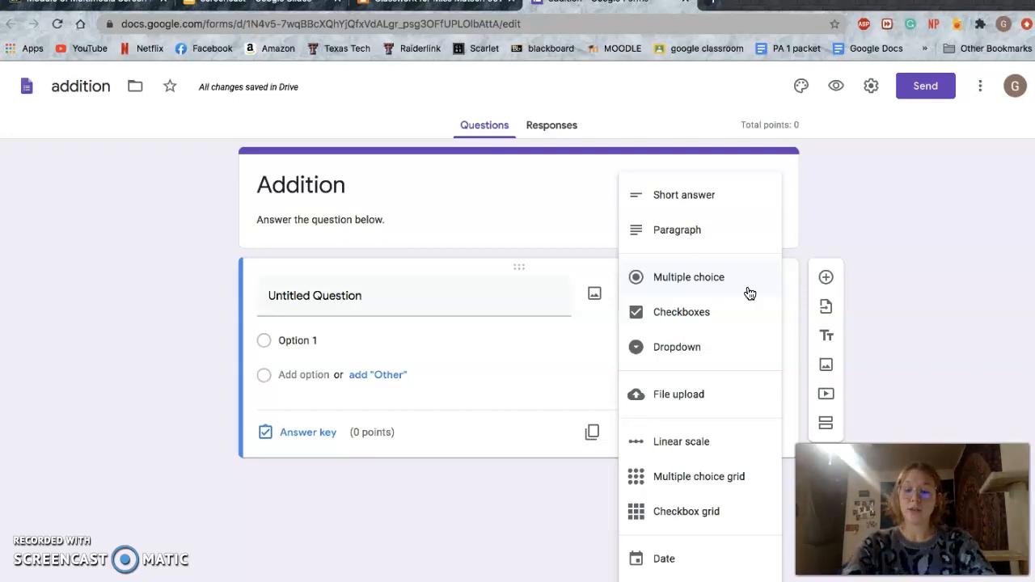
{"action": "left_click", "coordinate": [745, 287]}
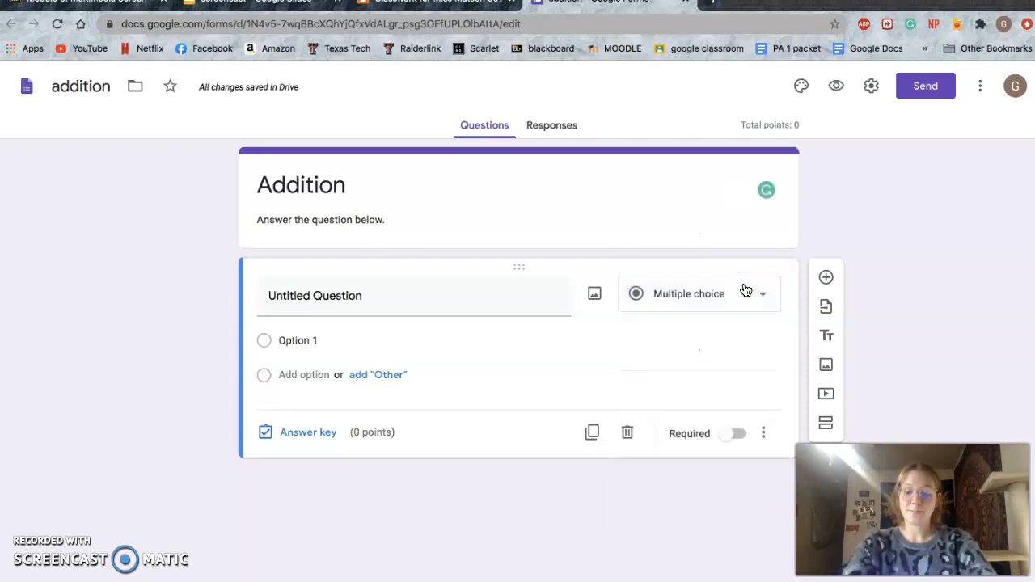
{"action": "left_click", "coordinate": [335, 296]}
{"action": "type", "text": "3+3=?"}
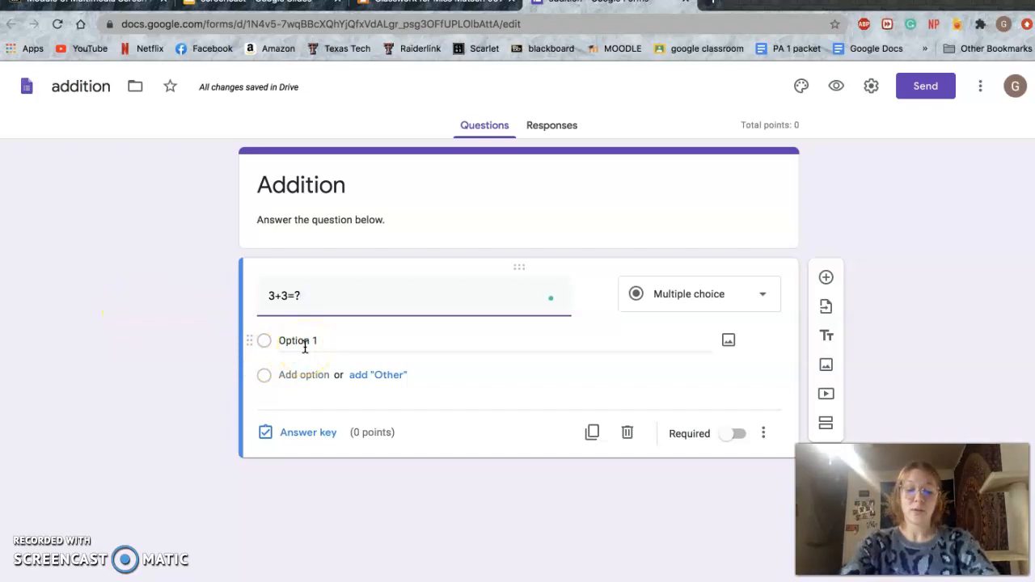
Step: Fill in 3, 6 and 9 as the three answer options for the 3+3=? question
{"action": "left_click", "coordinate": [309, 338]}
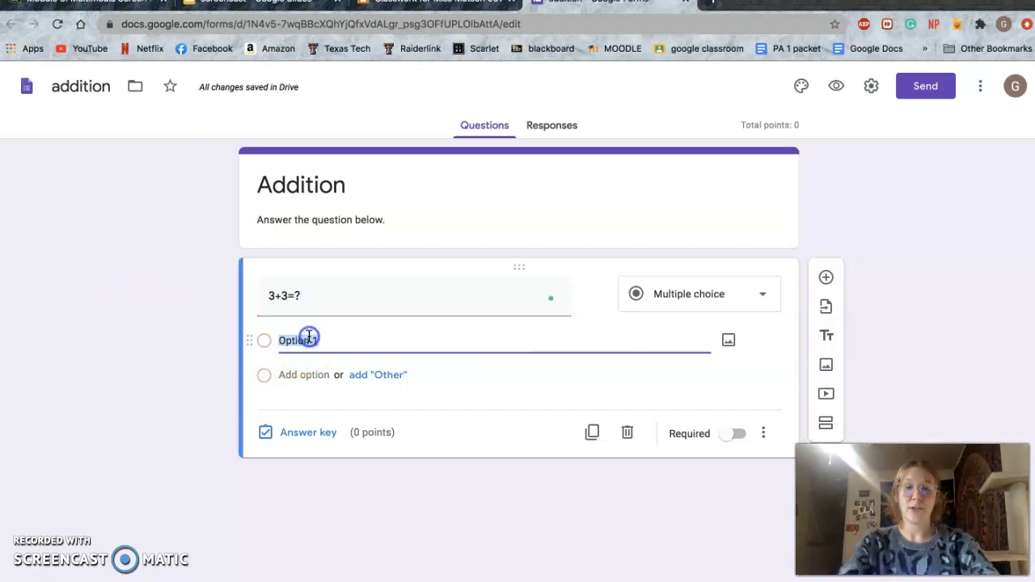
{"action": "type", "text": "3"}
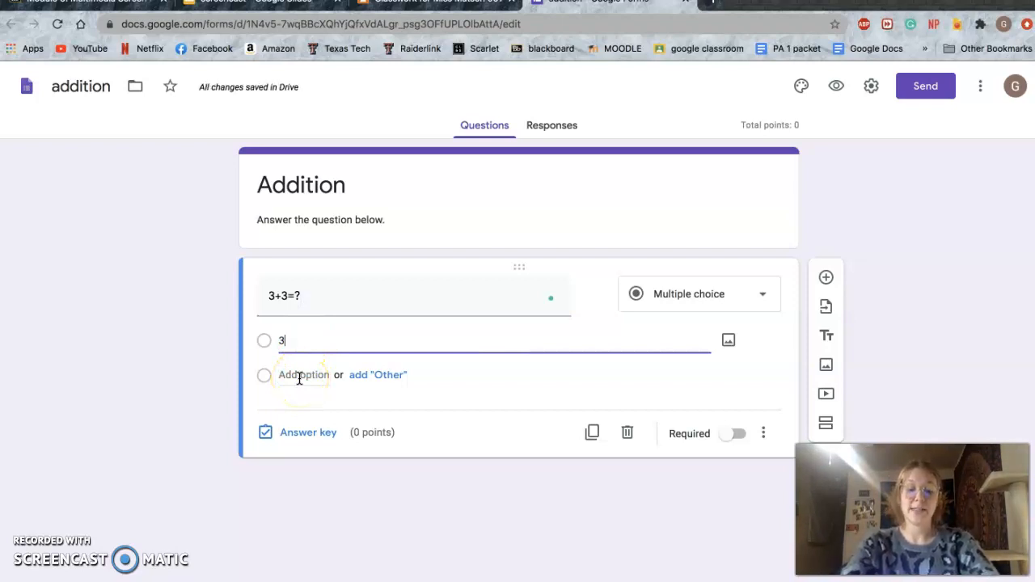
{"action": "left_click", "coordinate": [298, 376]}
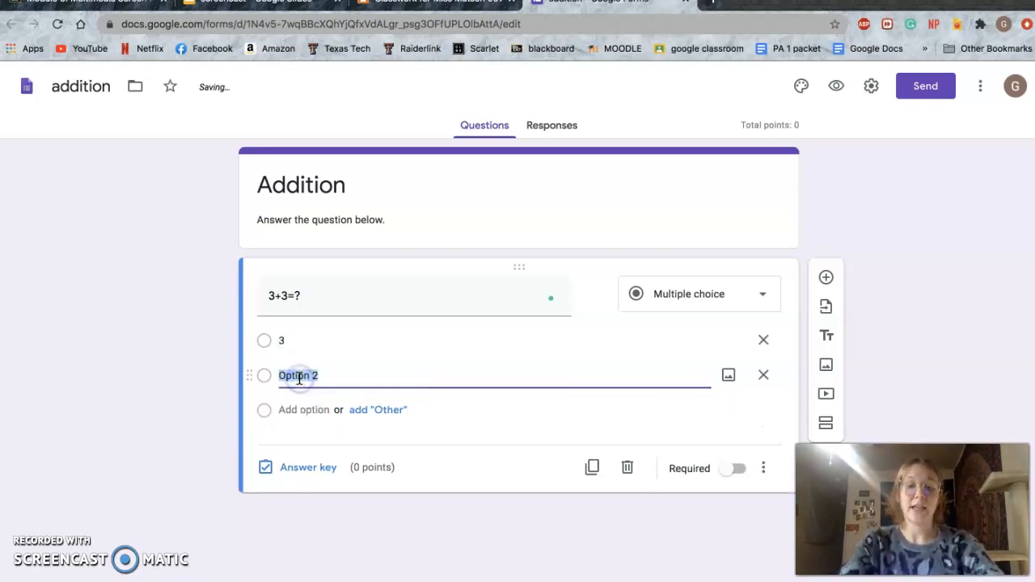
{"action": "type", "text": "6"}
{"action": "left_click", "coordinate": [297, 409]}
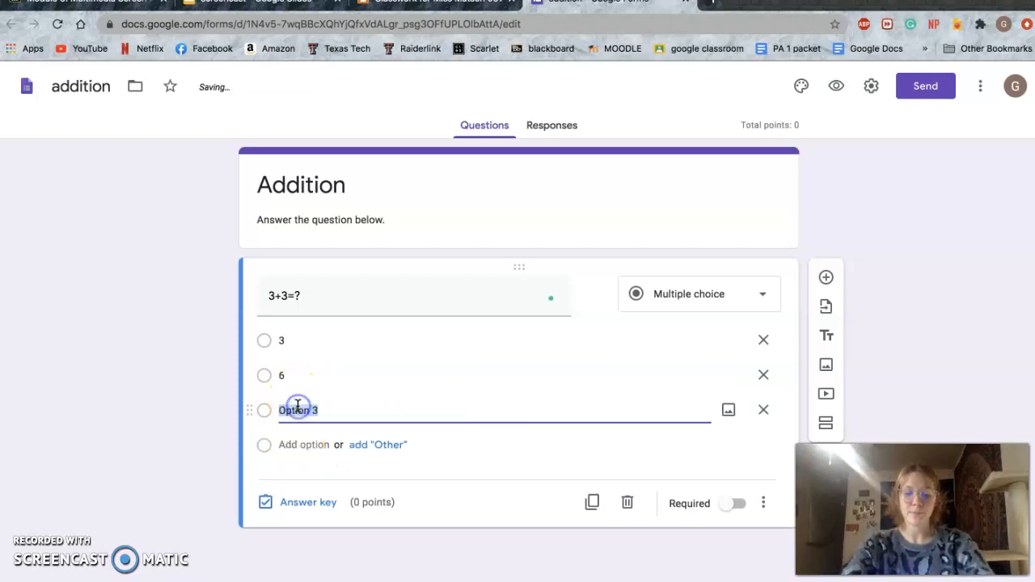
{"action": "type", "text": "9"}
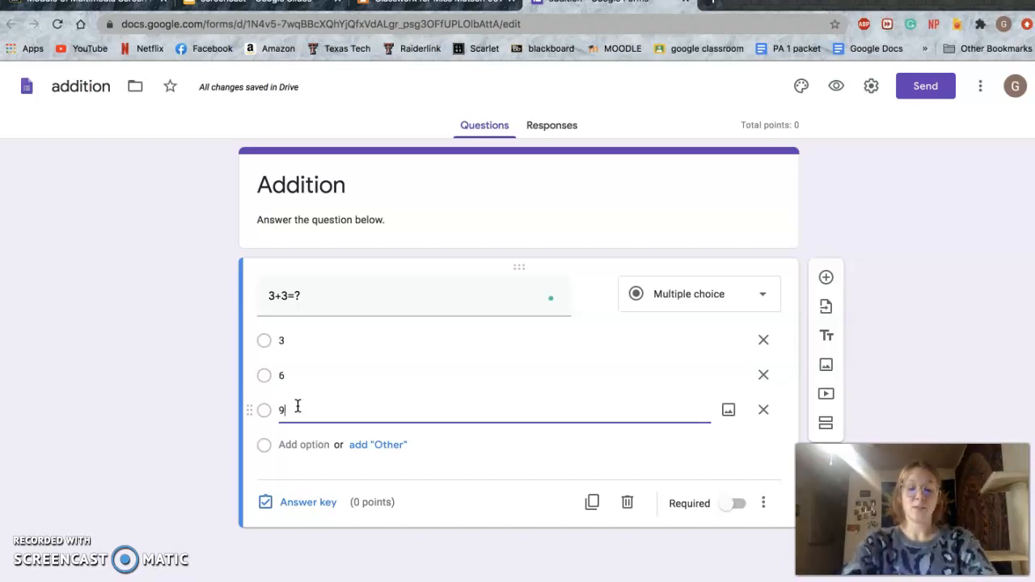
Step: In the answer key, mark 6 as the correct answer worth 10 points, and make the question required
{"action": "left_click", "coordinate": [305, 508]}
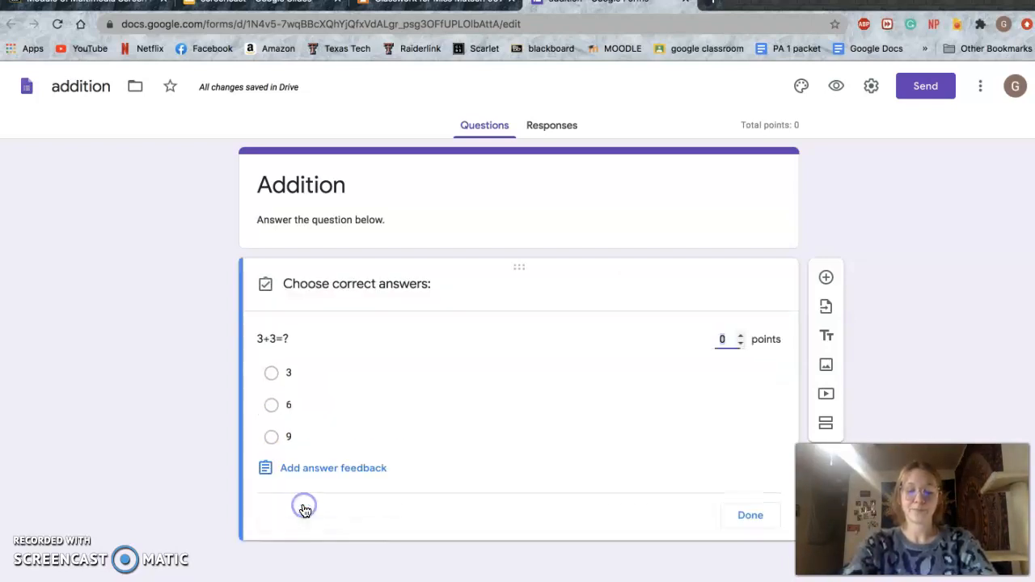
{"action": "left_click", "coordinate": [276, 408]}
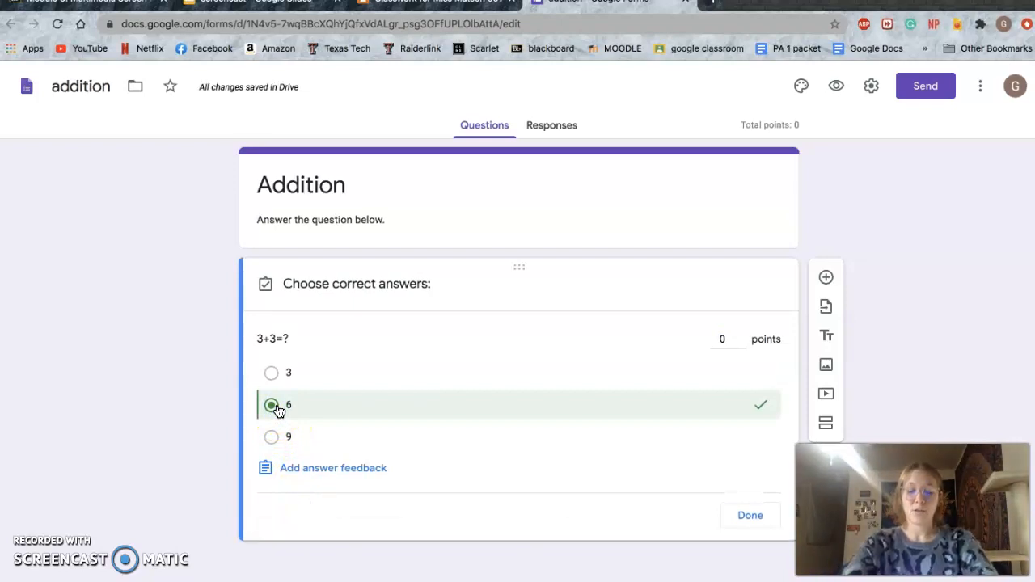
{"action": "left_click", "coordinate": [732, 341]}
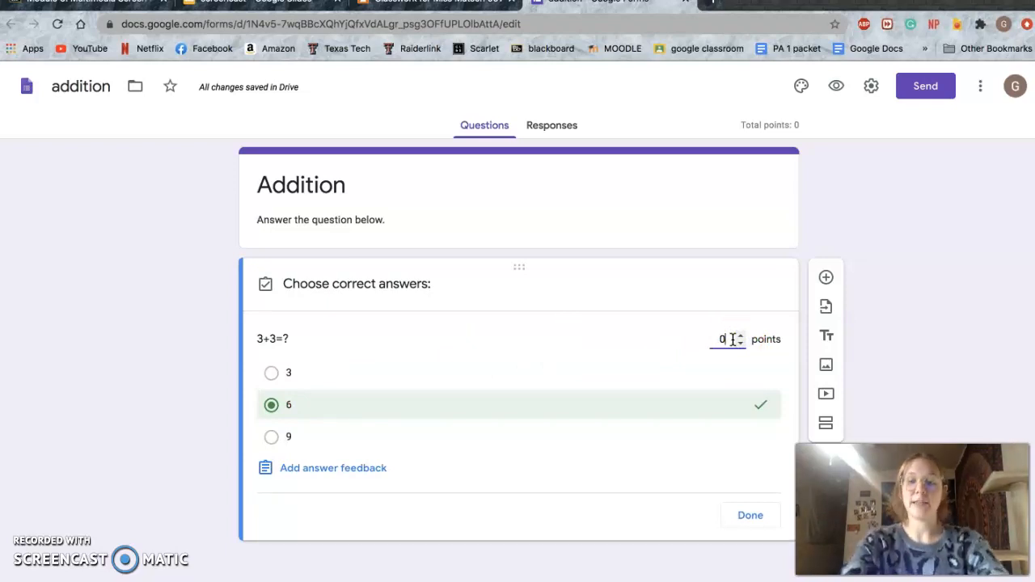
{"action": "type", "text": "10"}
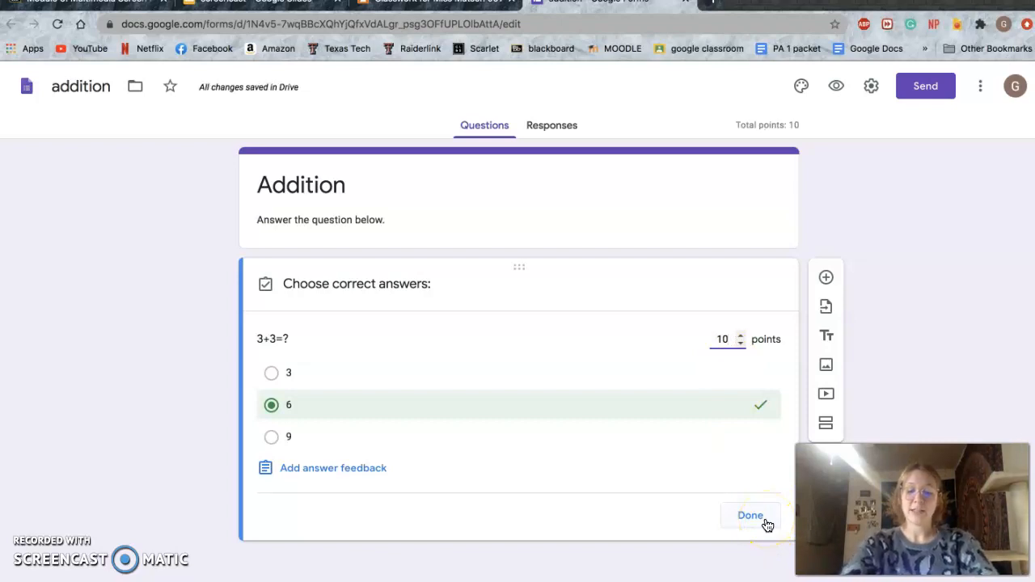
{"action": "left_click", "coordinate": [751, 516]}
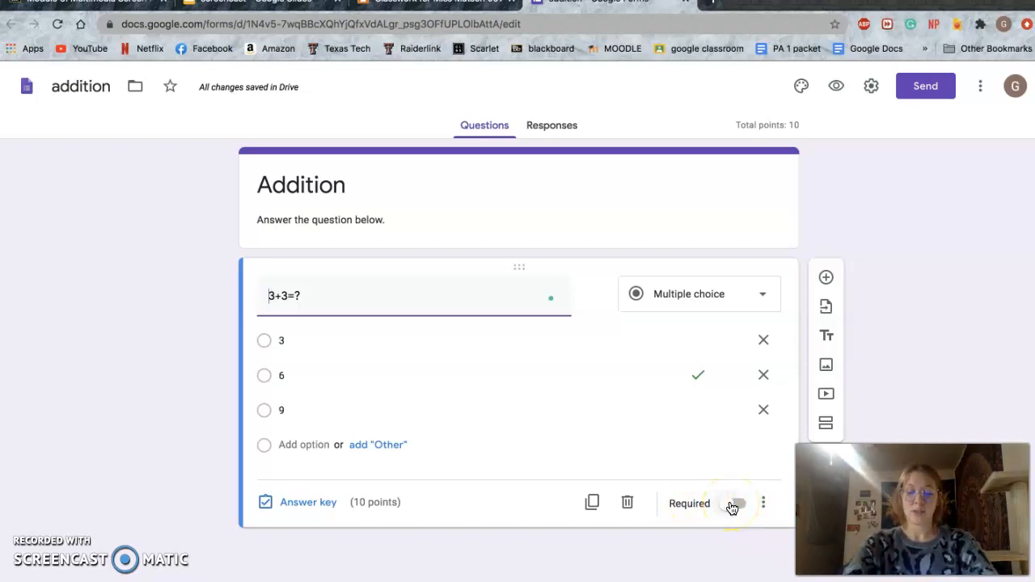
{"action": "left_click", "coordinate": [732, 505]}
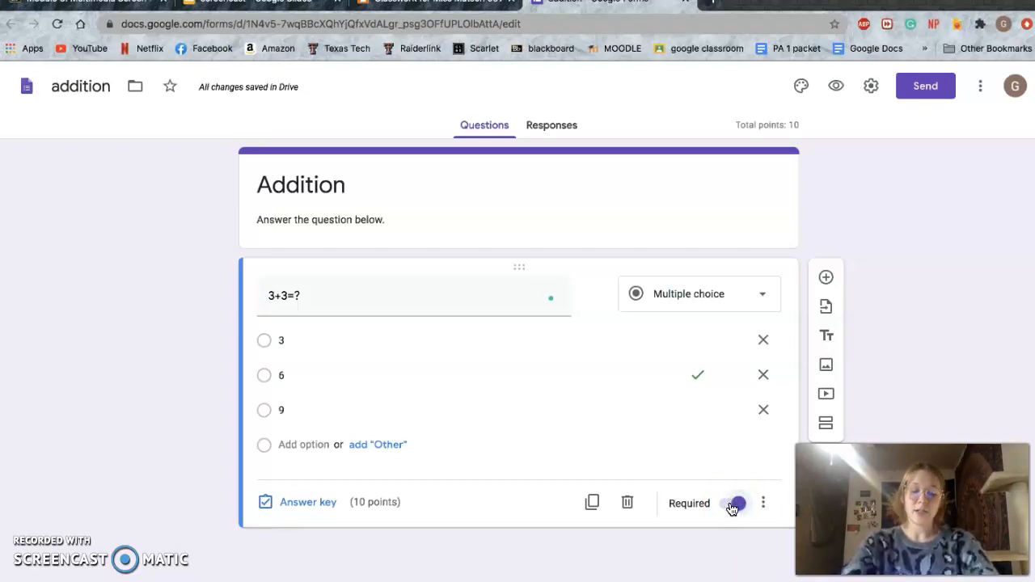
Step: Duplicate the 3+3=? question and delete the copy
{"action": "left_click", "coordinate": [592, 503]}
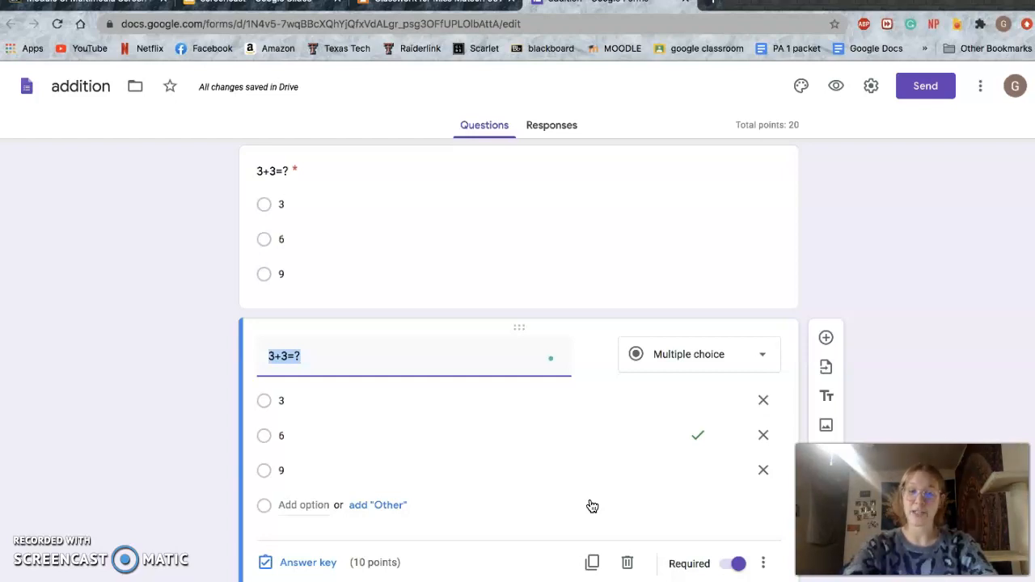
{"action": "left_click", "coordinate": [636, 572]}
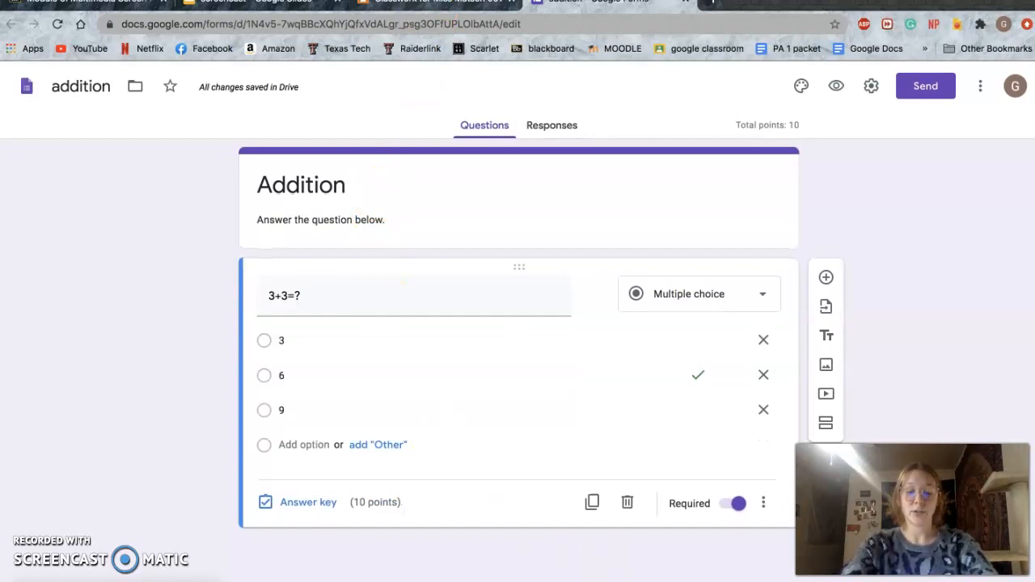
Step: Return to the Google Classroom assignment, keep it assigned to all students and set its points to 10
{"action": "left_click", "coordinate": [436, 3]}
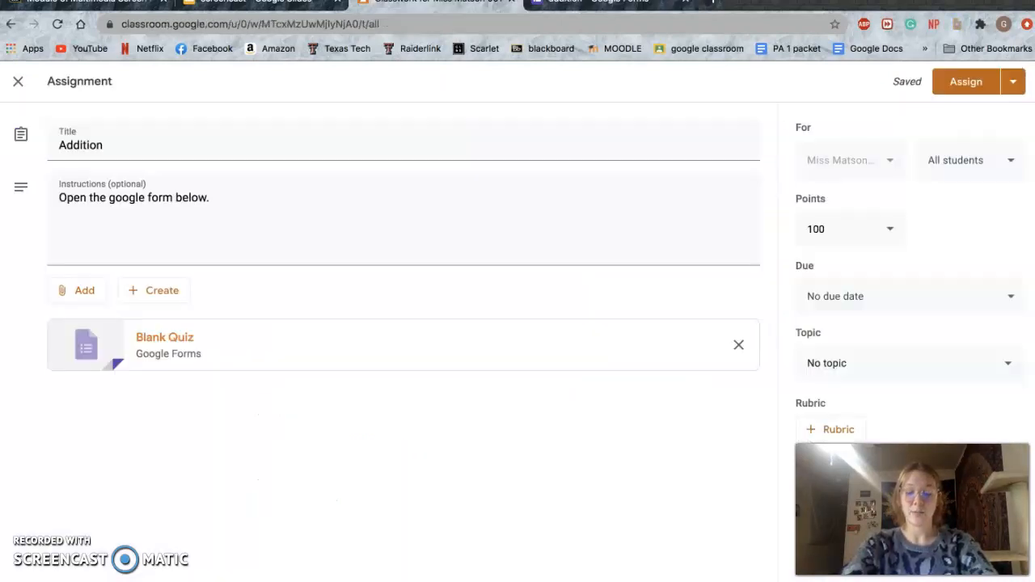
{"action": "left_click", "coordinate": [1000, 162]}
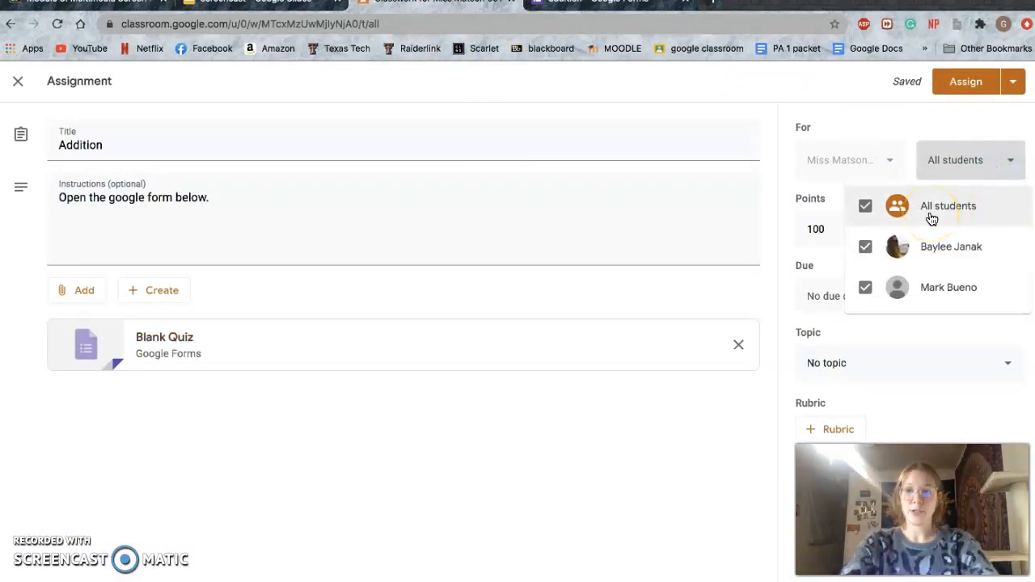
{"action": "left_click", "coordinate": [896, 128]}
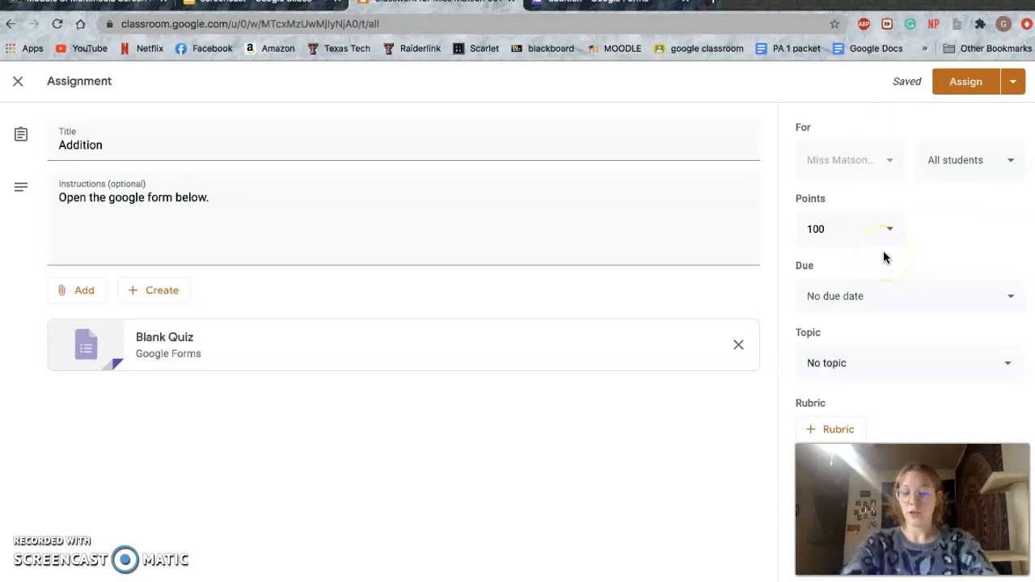
{"action": "left_click", "coordinate": [859, 229]}
{"action": "key", "text": "BackSpace"}
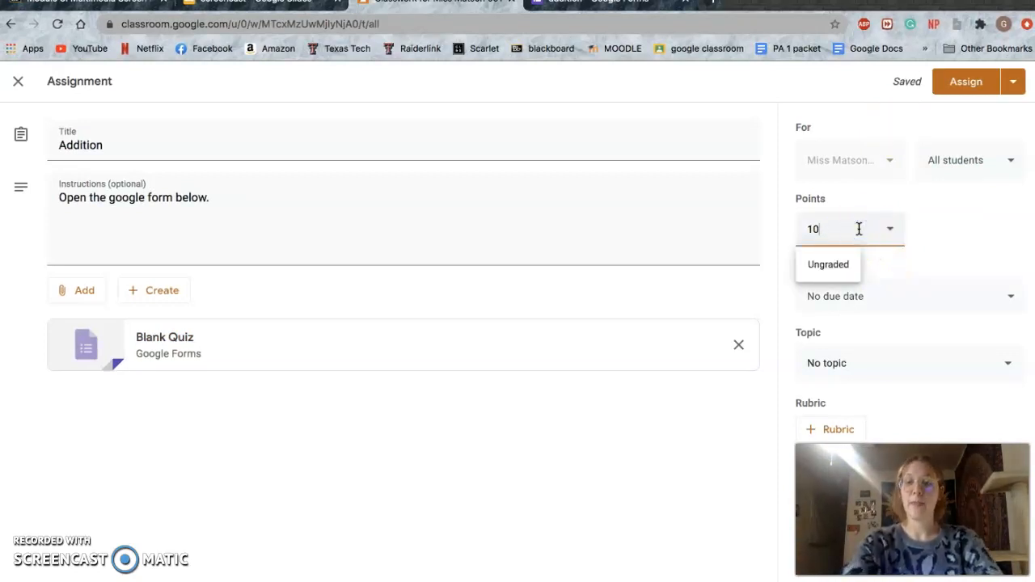
{"action": "left_click", "coordinate": [931, 246]}
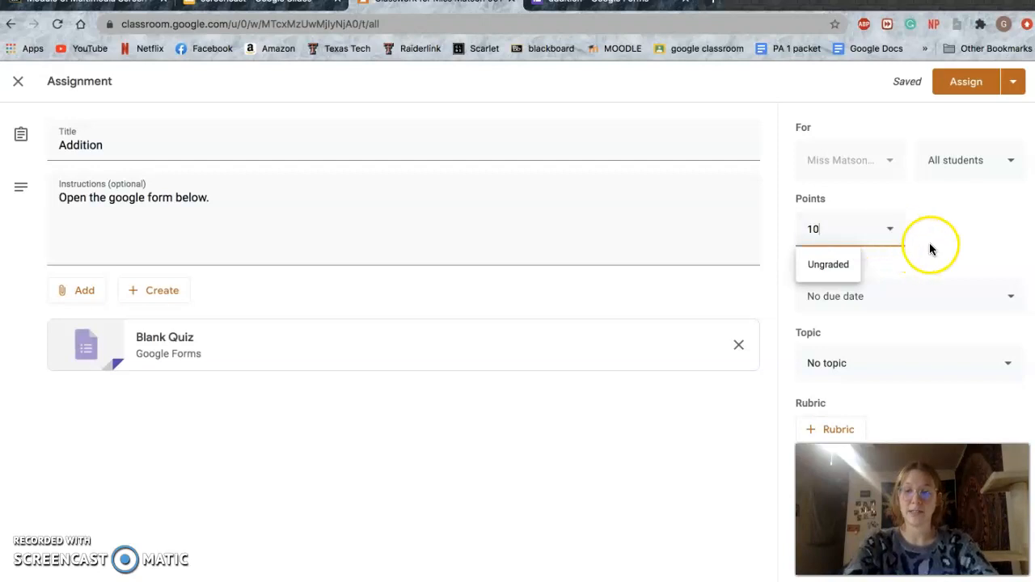
Step: Set the assignment's due date to Oct 6, 2020 at 11:59 PM
{"action": "left_click", "coordinate": [944, 301]}
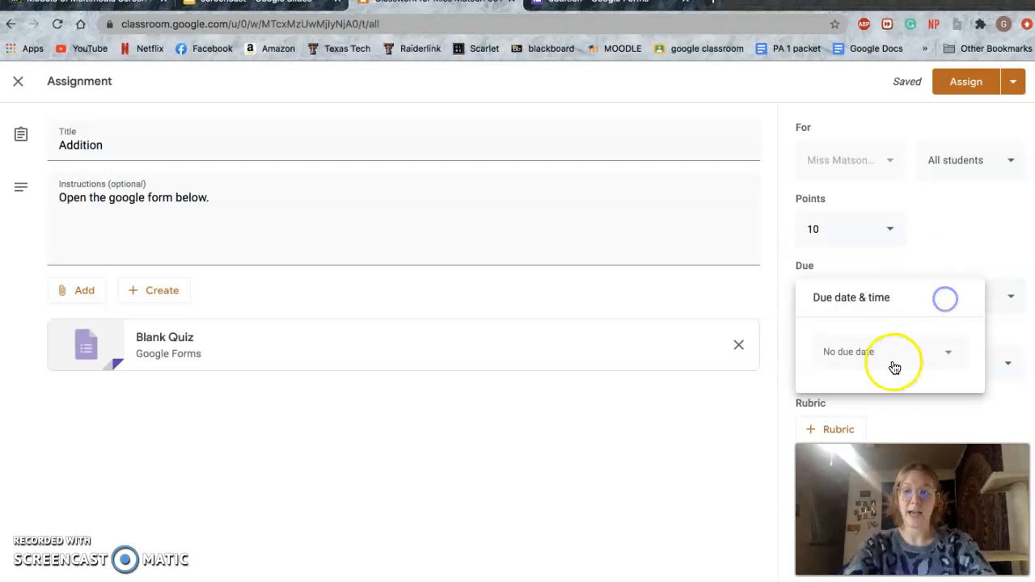
{"action": "left_click", "coordinate": [890, 354]}
{"action": "left_click", "coordinate": [875, 443]}
{"action": "left_click", "coordinate": [878, 395]}
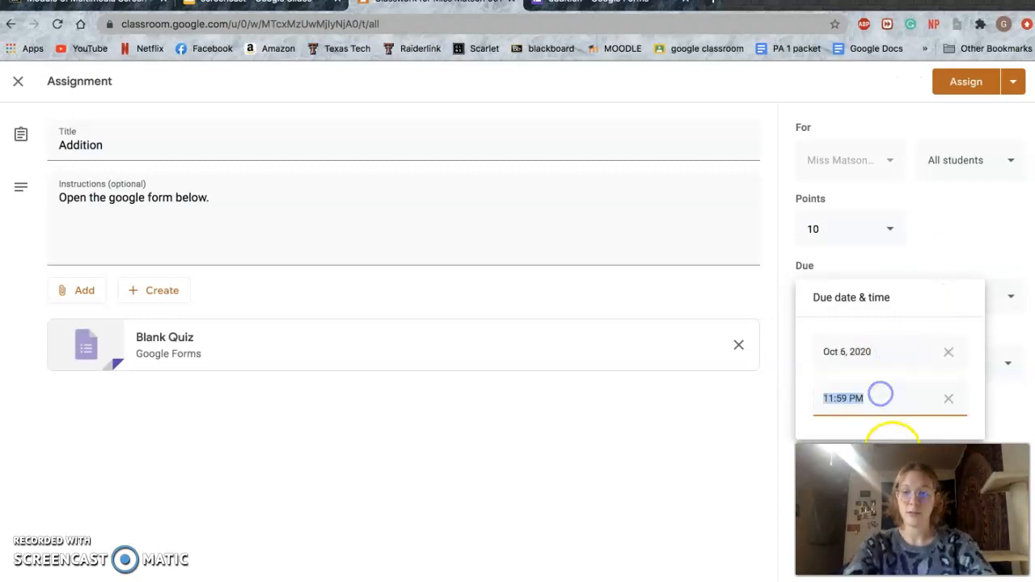
{"action": "left_click", "coordinate": [922, 372]}
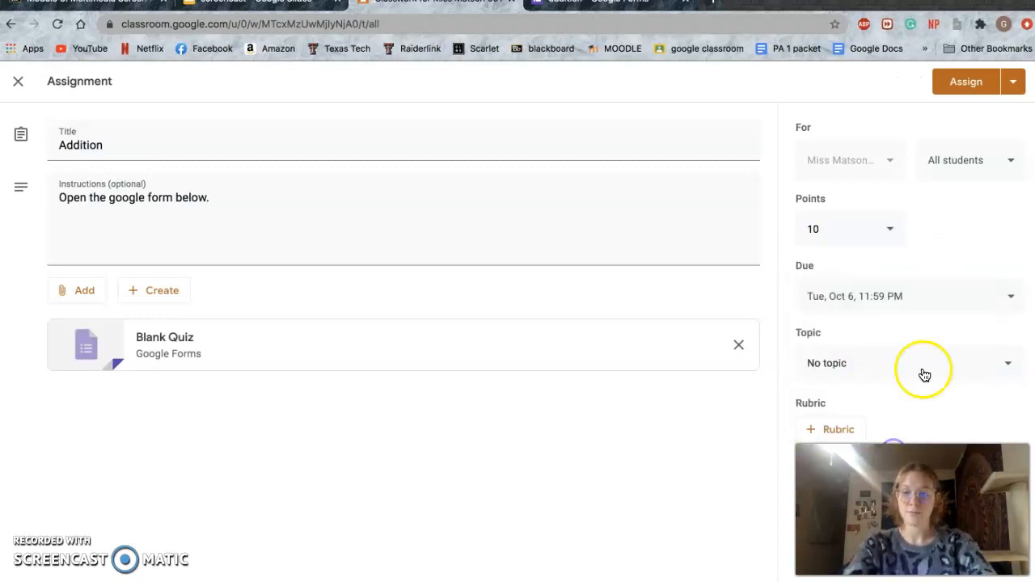
Step: File the assignment under the Quizzes topic and assign it to the class
{"action": "left_click", "coordinate": [990, 369]}
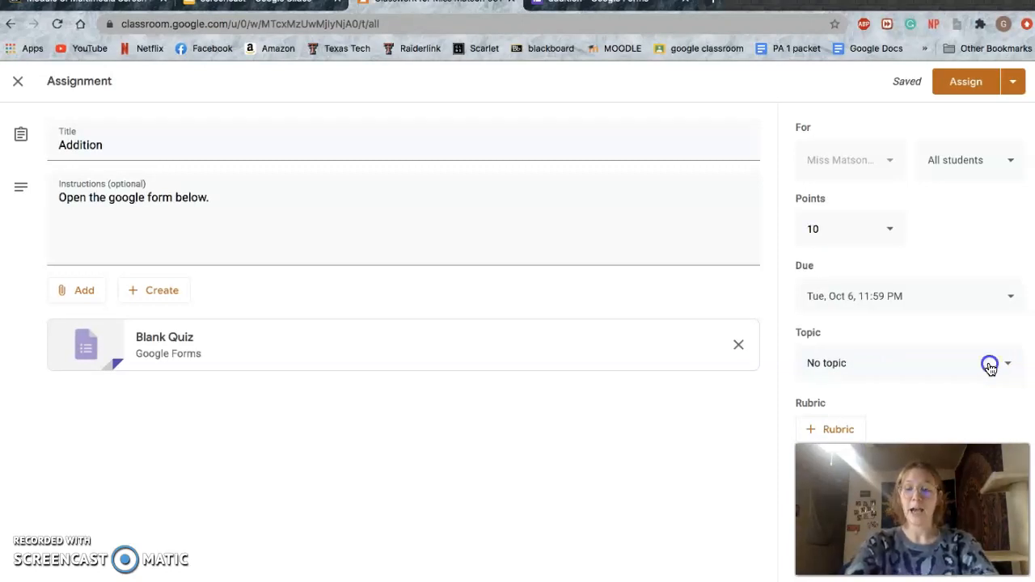
{"action": "left_click", "coordinate": [831, 484]}
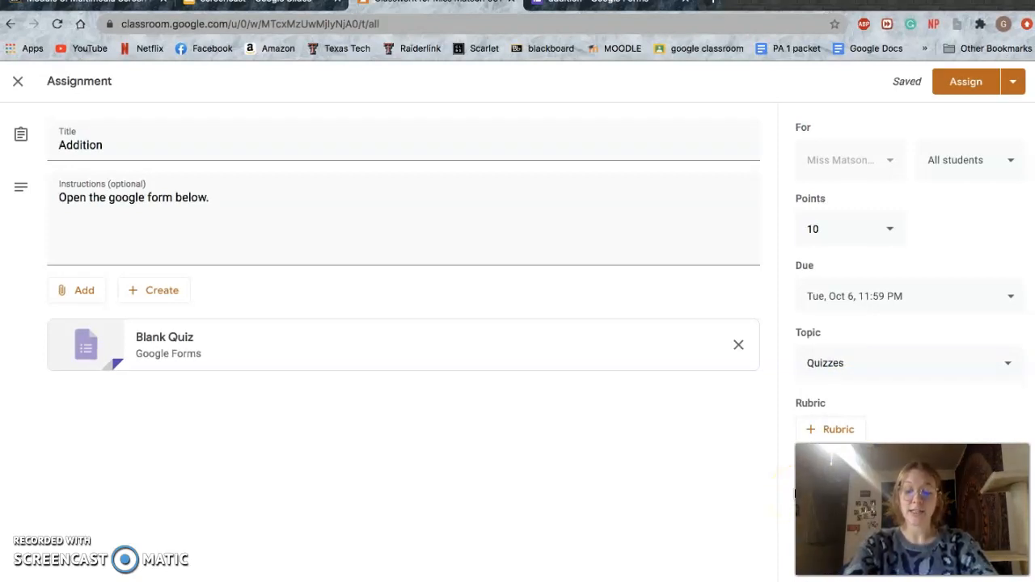
{"action": "left_click", "coordinate": [955, 86]}
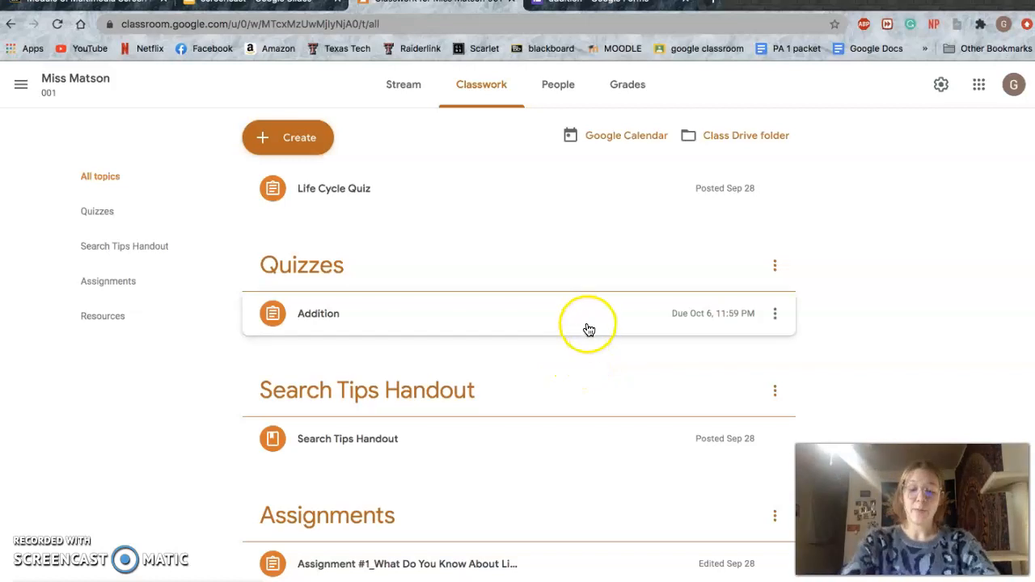
Step: Open the attached Addition form from the Quizzes topic and review its instructions and question as students see them
{"action": "left_click", "coordinate": [149, 214]}
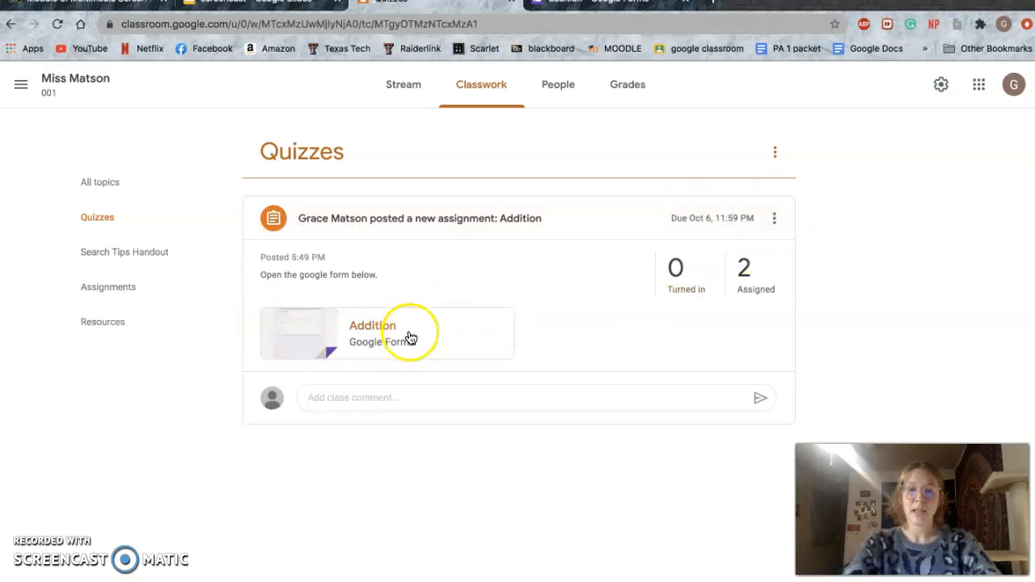
{"action": "left_click", "coordinate": [407, 337]}
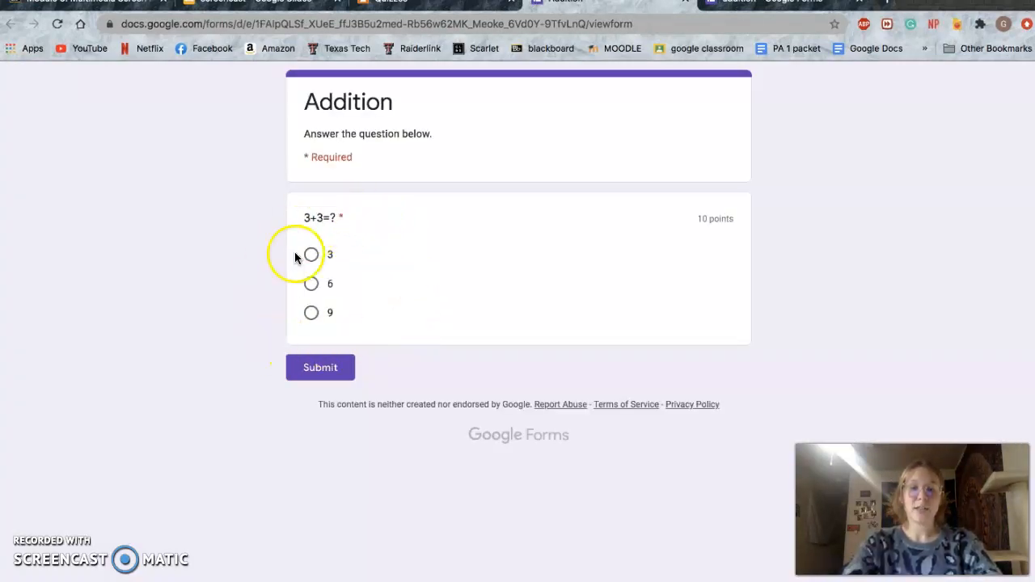
{"action": "left_click_drag", "start_coordinate": [303, 134], "coordinate": [441, 136]}
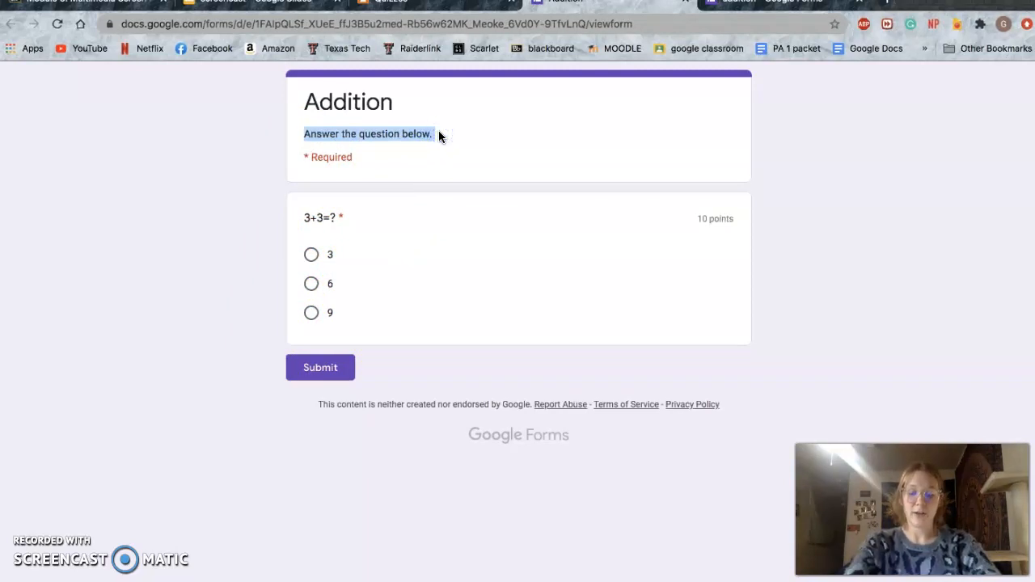
{"action": "left_click", "coordinate": [482, 135]}
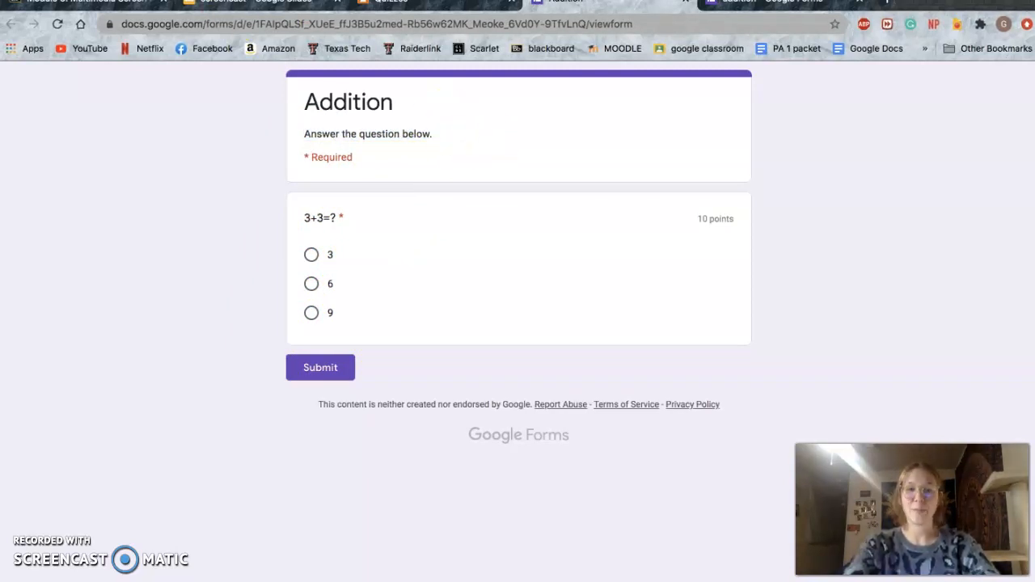
Step: Switch to the screencast presentation in Google Slides and open slide 3
{"action": "left_click", "coordinate": [243, 3]}
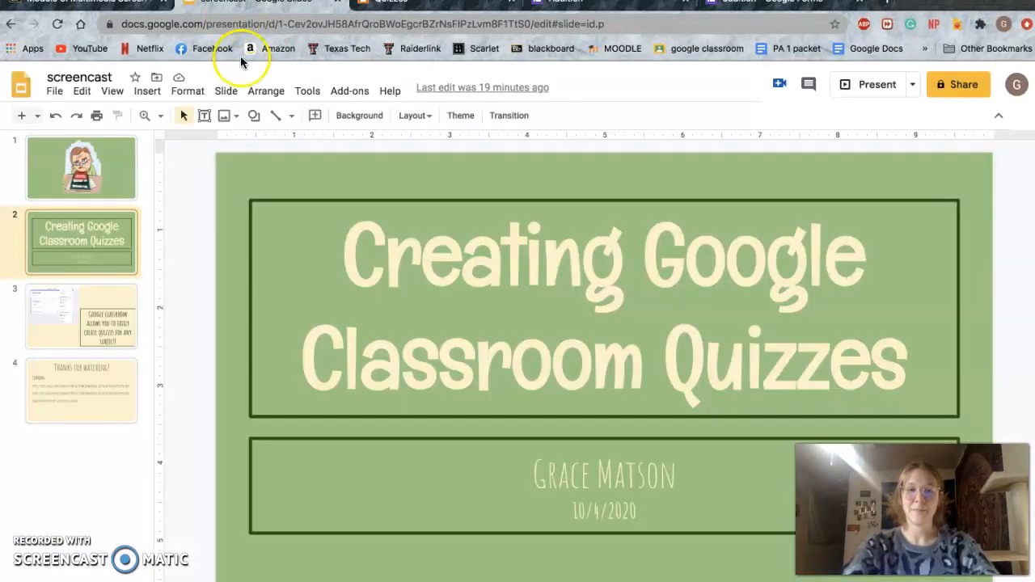
{"action": "left_click", "coordinate": [70, 307]}
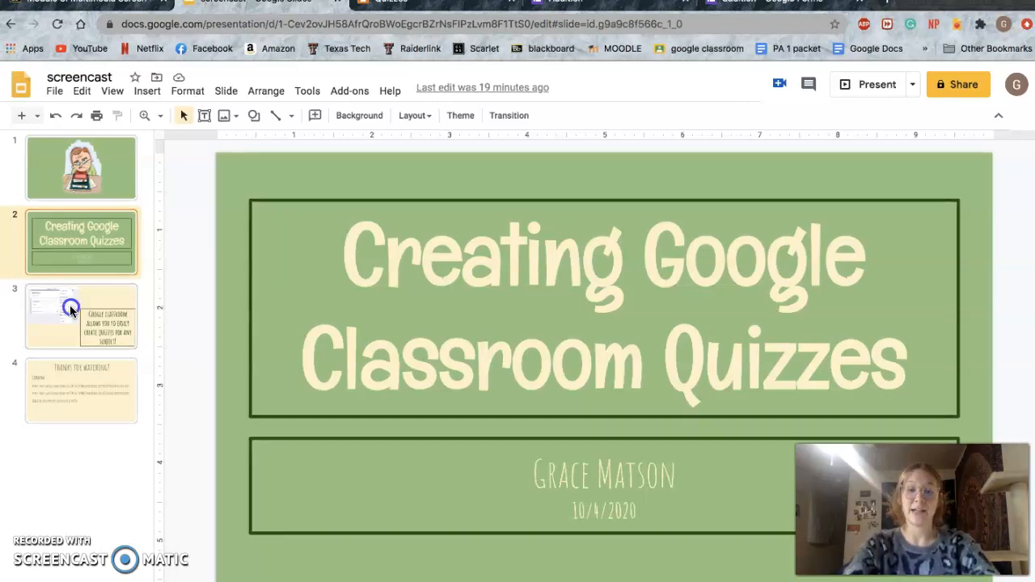